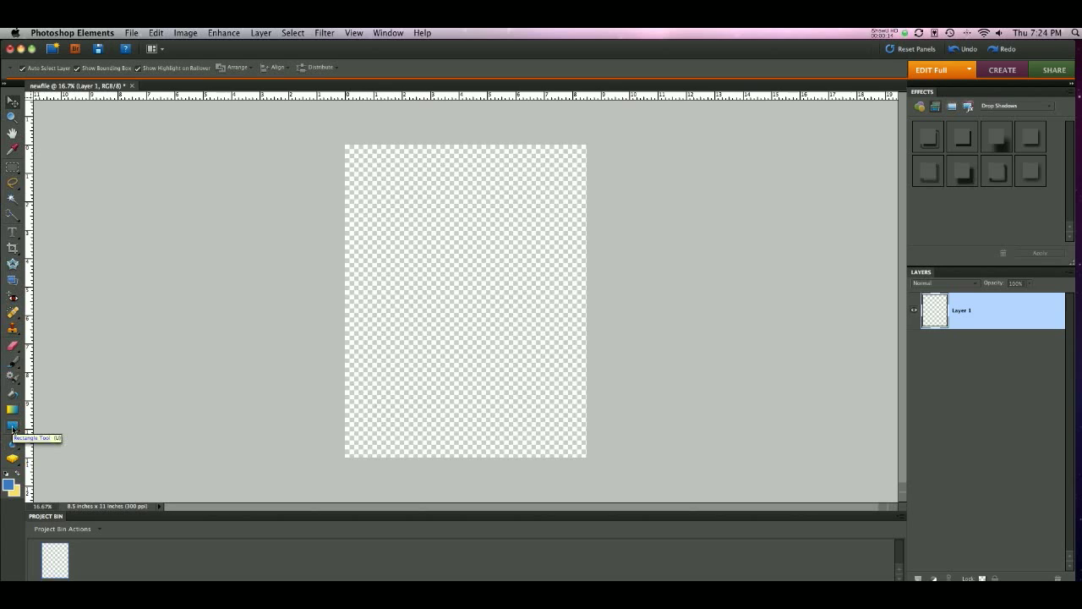
# Step: Activate the Rectangle tool in unconstrained mode and set its fill colour to green 5ab623
pyautogui.click(13, 427)
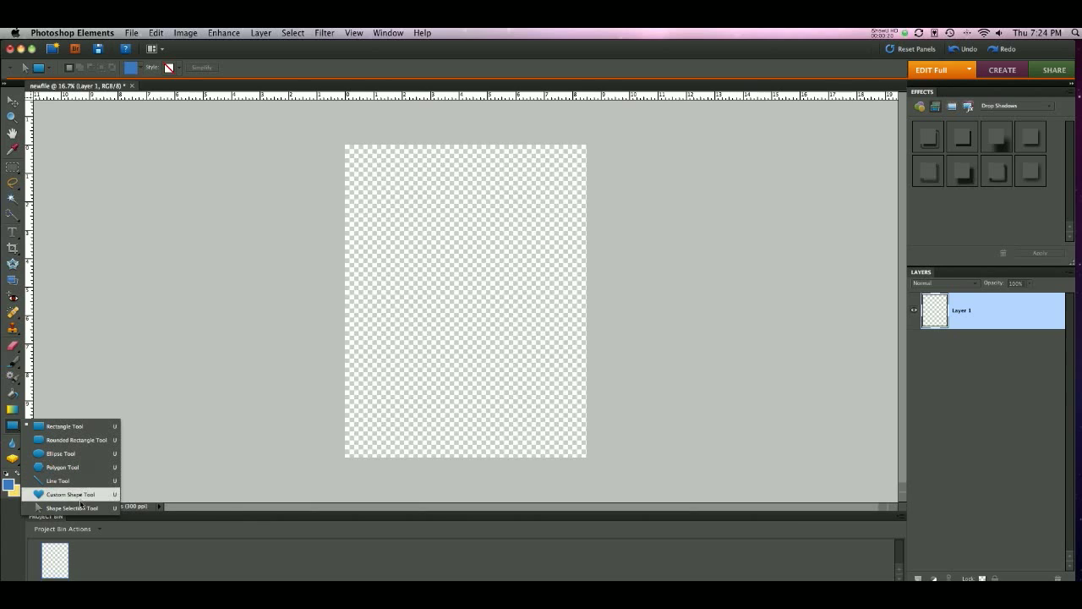
pyautogui.click(73, 427)
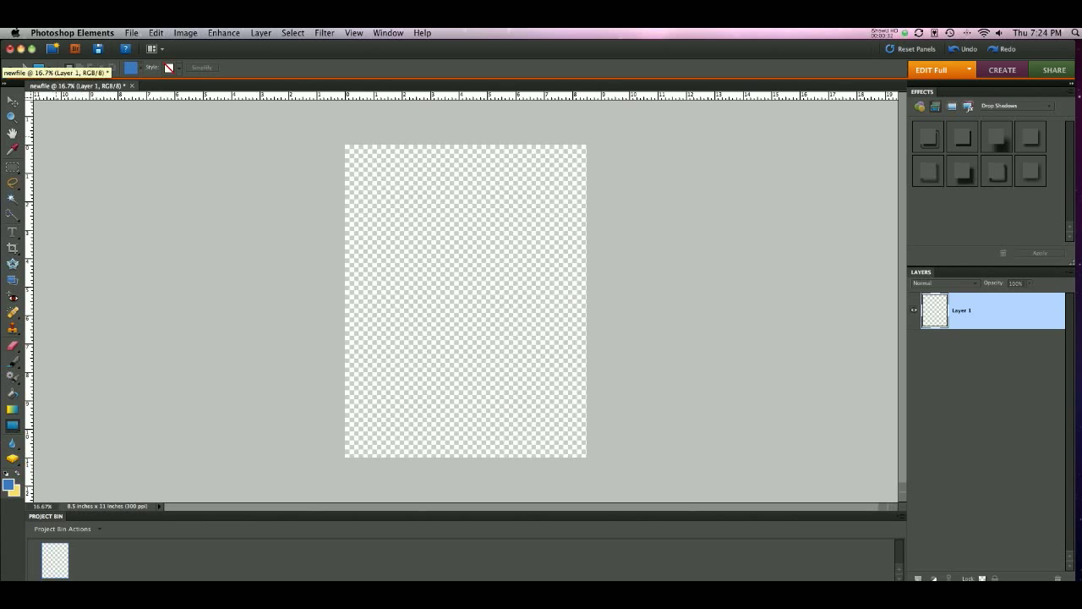
pyautogui.click(50, 71)
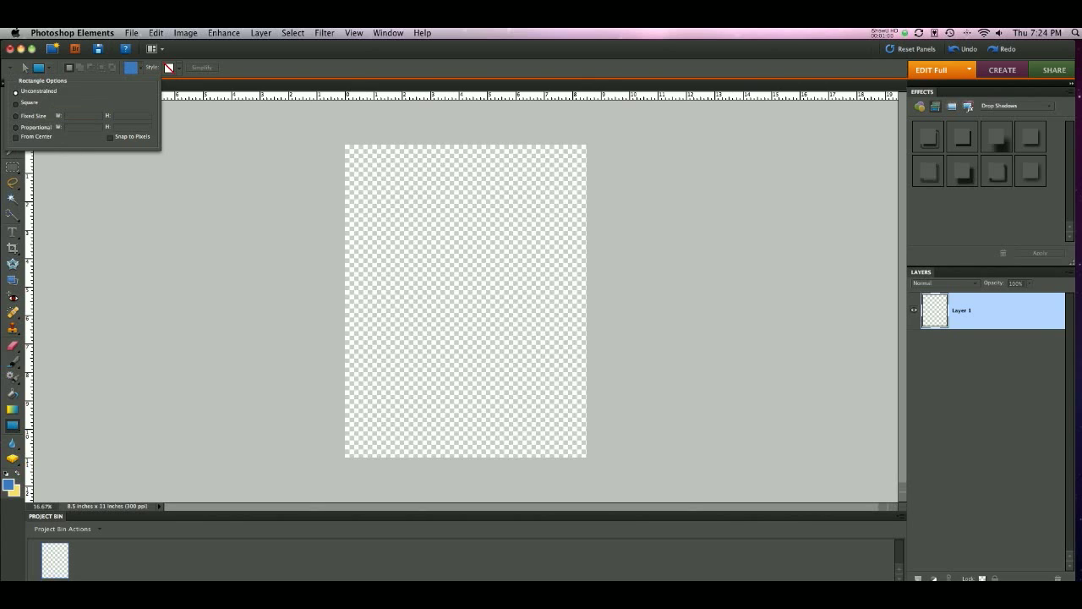
pyautogui.click(129, 67)
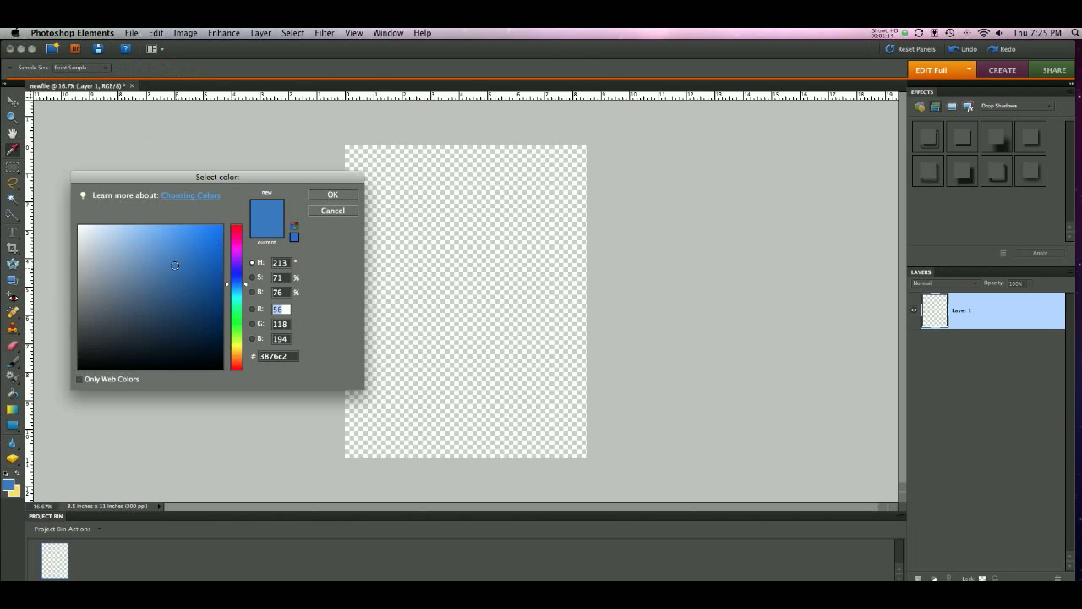
pyautogui.moveTo(244, 288); pyautogui.dragTo(245, 333)
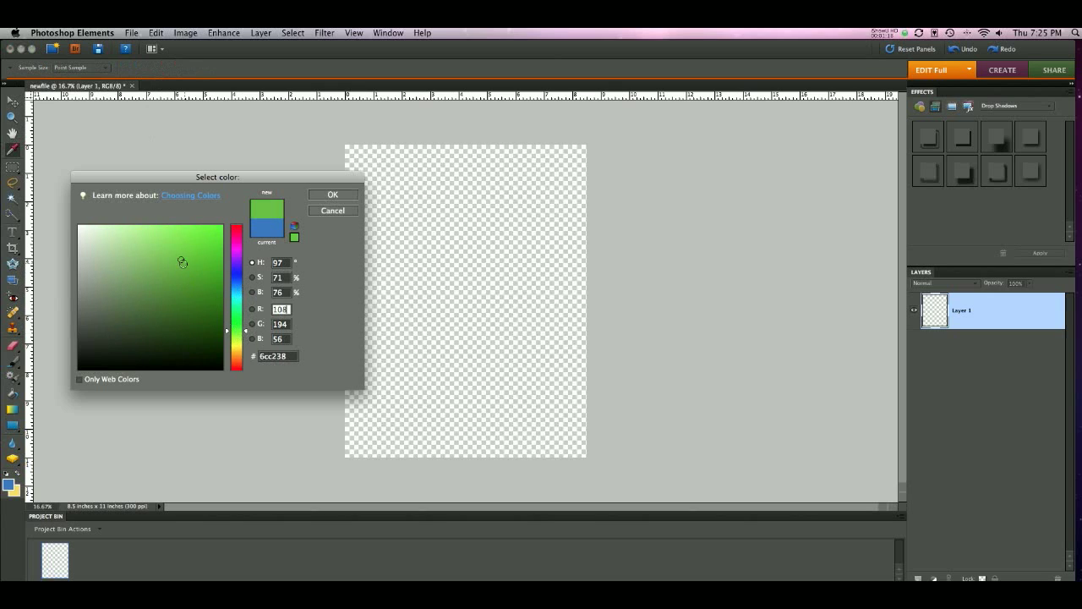
pyautogui.click(195, 266)
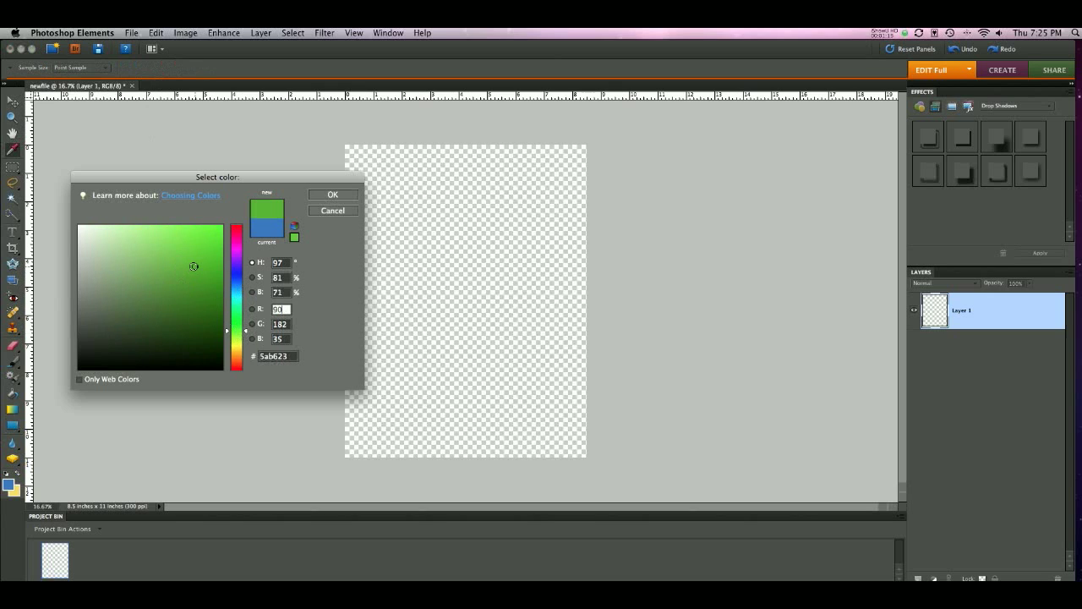
pyautogui.click(334, 195)
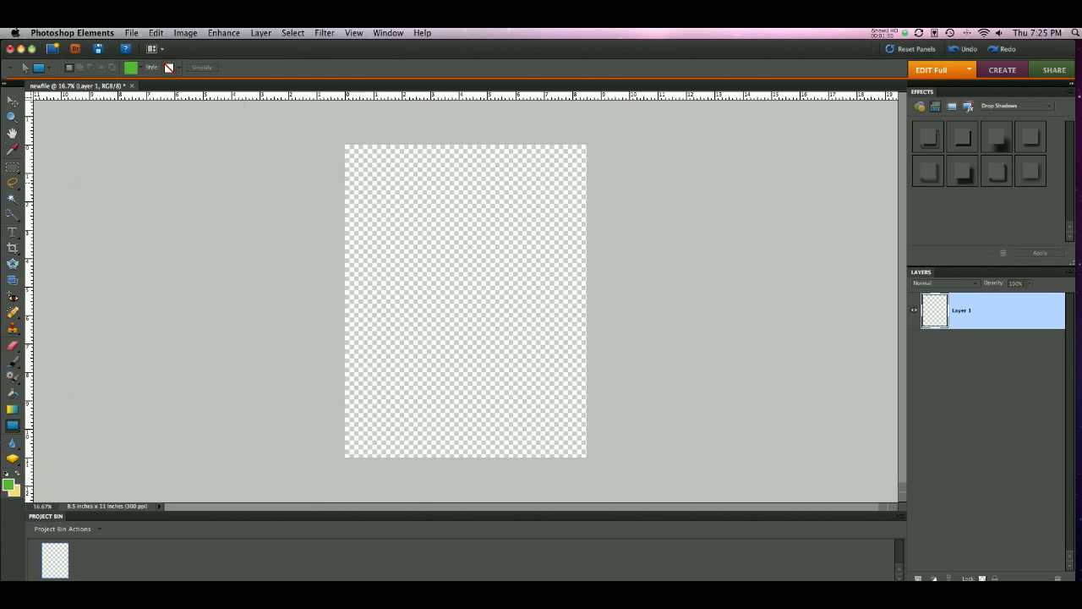
# Step: Draw a green rectangle about 6.5 by 5.4 inches in the upper part of the page and simplify the shape
pyautogui.moveTo(374, 183); pyautogui.dragTo(559, 337)
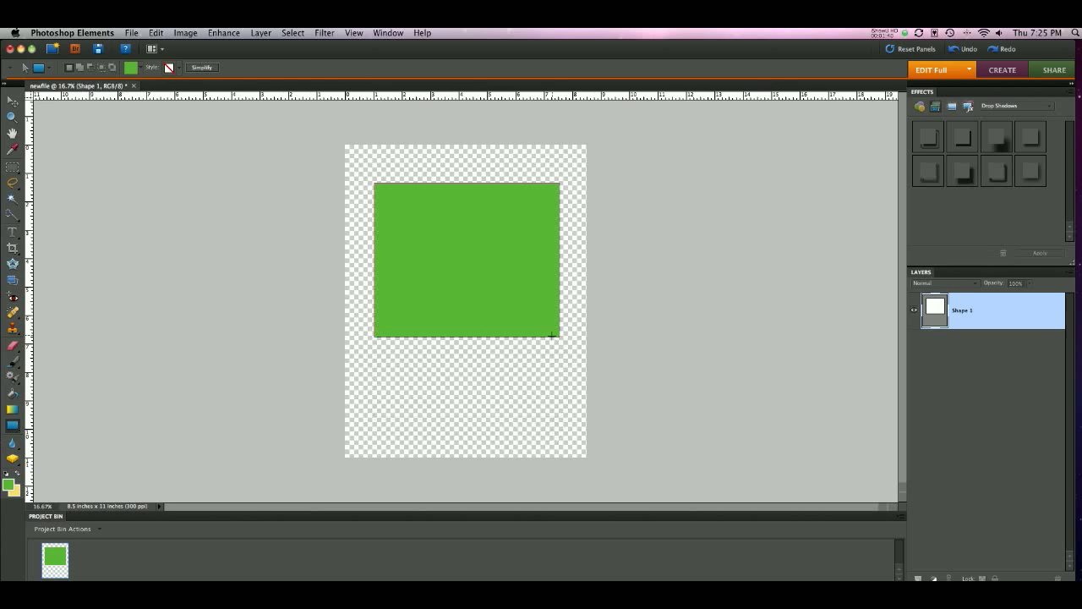
pyautogui.click(202, 68)
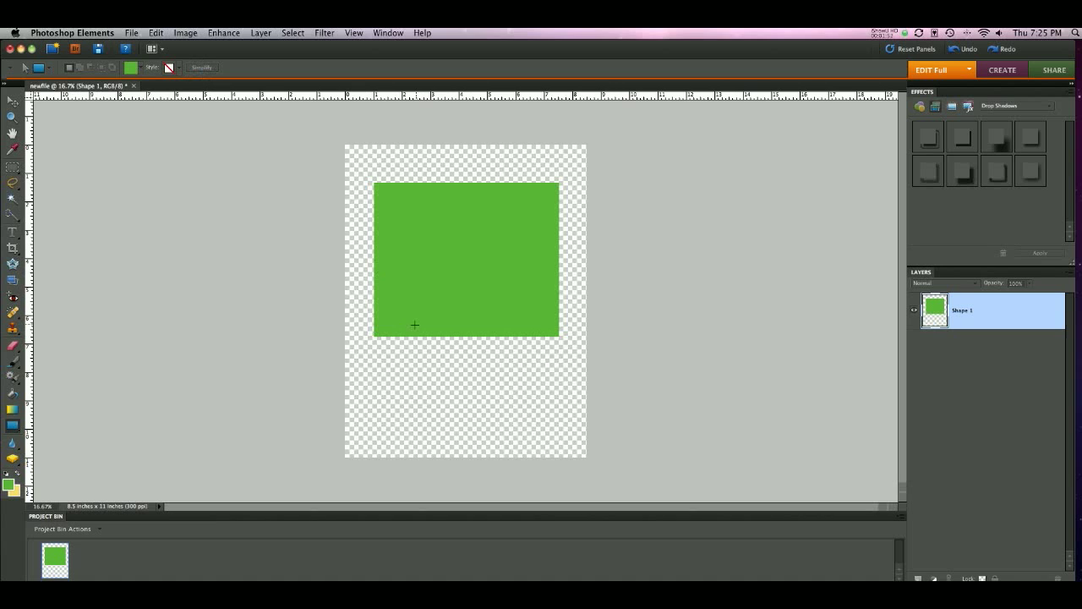
# Step: Reposition the simplified green rectangle in the upper half of the page with the Move tool
pyautogui.click(13, 102)
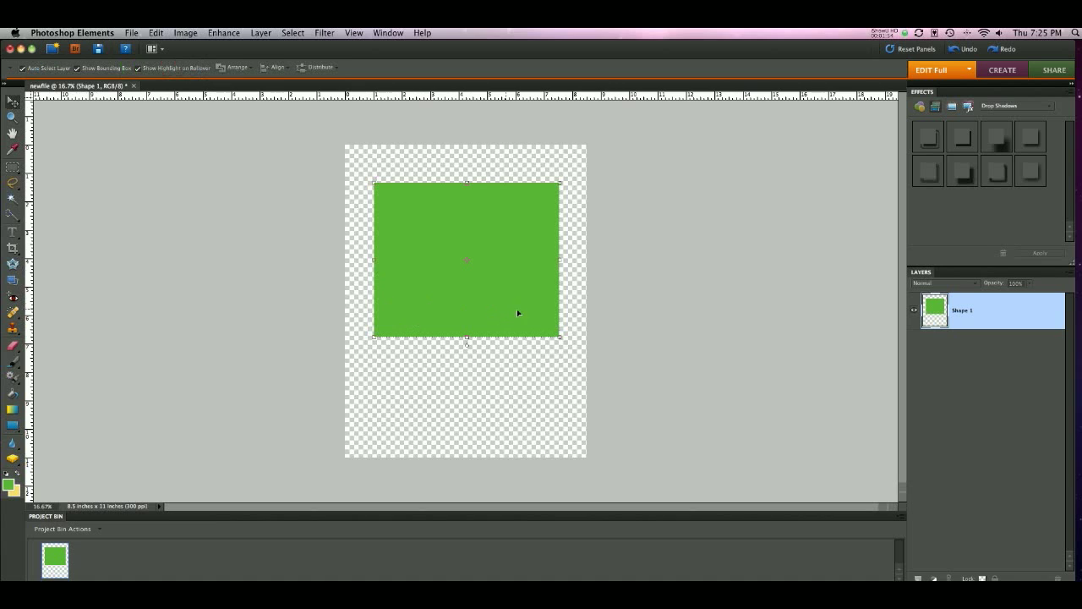
pyautogui.moveTo(466, 261); pyautogui.dragTo(437, 248)
pyautogui.moveTo(402, 203); pyautogui.dragTo(465, 270)
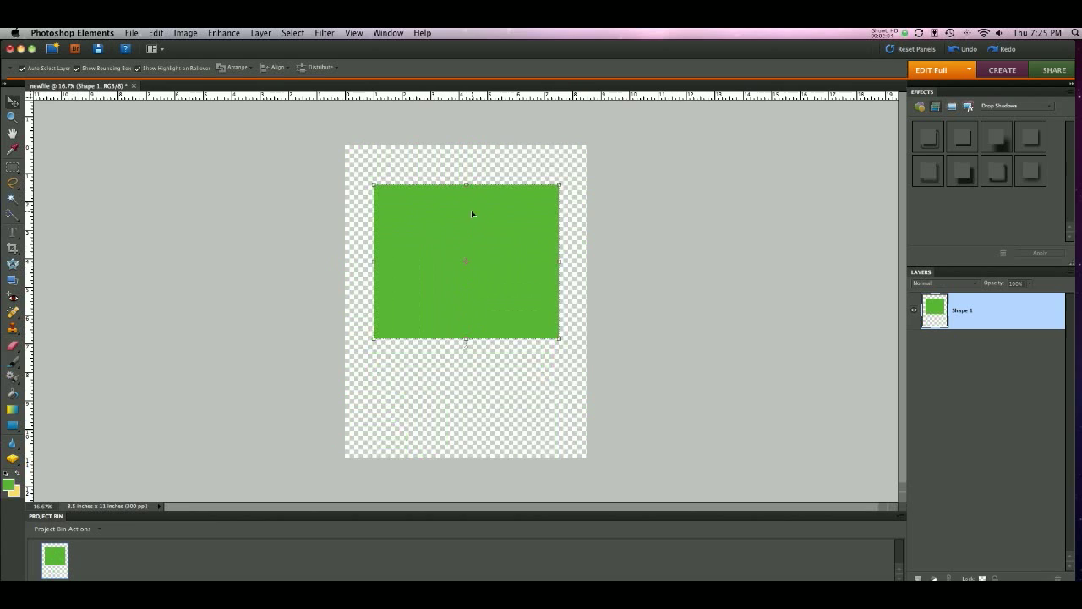
# Step: Shrink the green rectangle from its edges and corner to about 95% width and 85% height, and apply the transformation
pyautogui.moveTo(465, 184)
pyautogui.mouseDown()
pyautogui.moveTo(463, 257)
pyautogui.moveTo(464, 187)
pyautogui.mouseUp()
pyautogui.moveTo(369, 263)
pyautogui.mouseDown()
pyautogui.moveTo(431, 263)
pyautogui.moveTo(377, 264)
pyautogui.mouseUp()
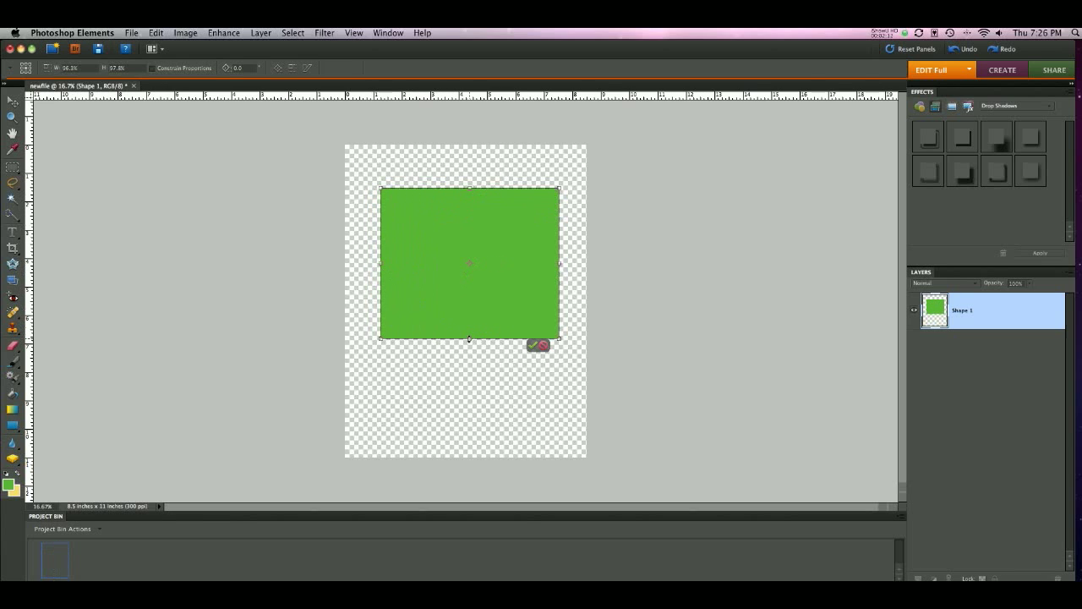
pyautogui.moveTo(469, 342)
pyautogui.mouseDown()
pyautogui.moveTo(467, 405)
pyautogui.moveTo(470, 335)
pyautogui.mouseUp()
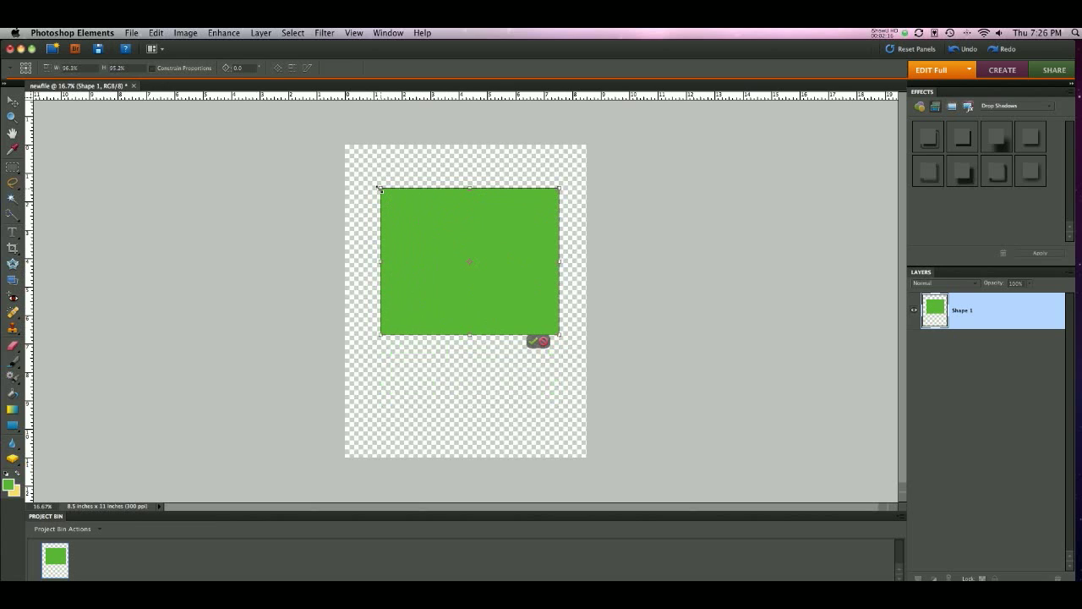
pyautogui.moveTo(378, 186)
pyautogui.mouseDown()
pyautogui.moveTo(449, 293)
pyautogui.moveTo(360, 181)
pyautogui.moveTo(410, 238)
pyautogui.moveTo(382, 205)
pyautogui.mouseUp()
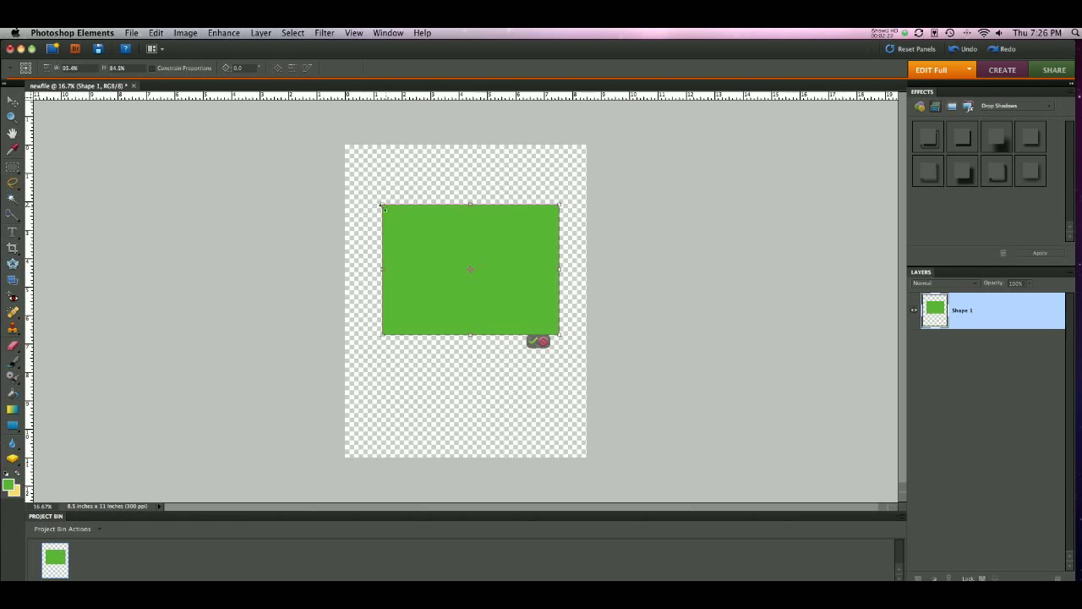
pyautogui.click(533, 343)
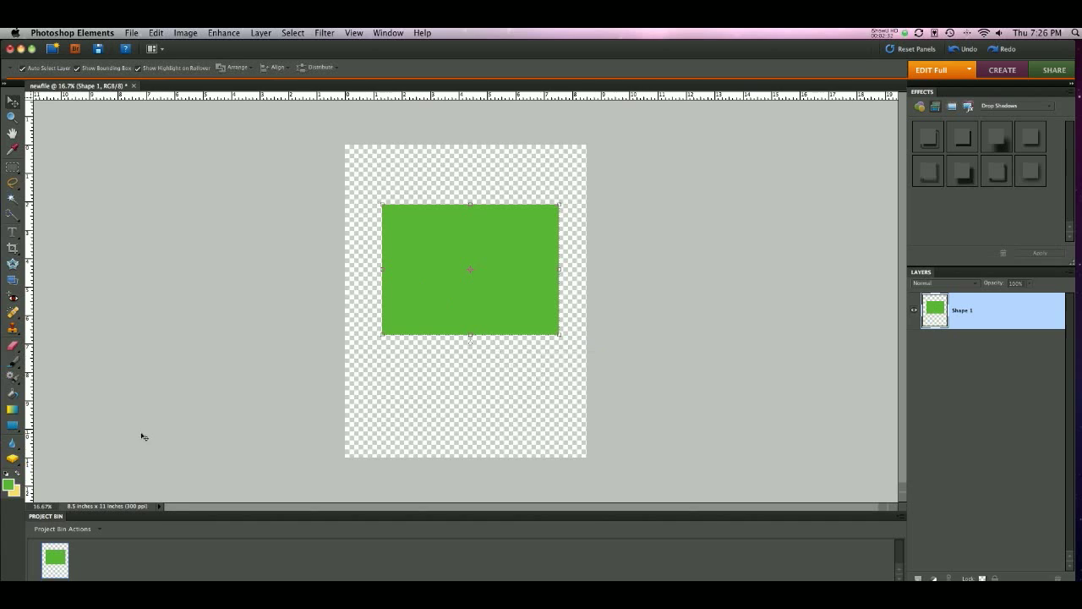
# Step: Activate the Ellipse tool, check its geometry options and set the fill colour to purple a62bda
pyautogui.click(13, 427)
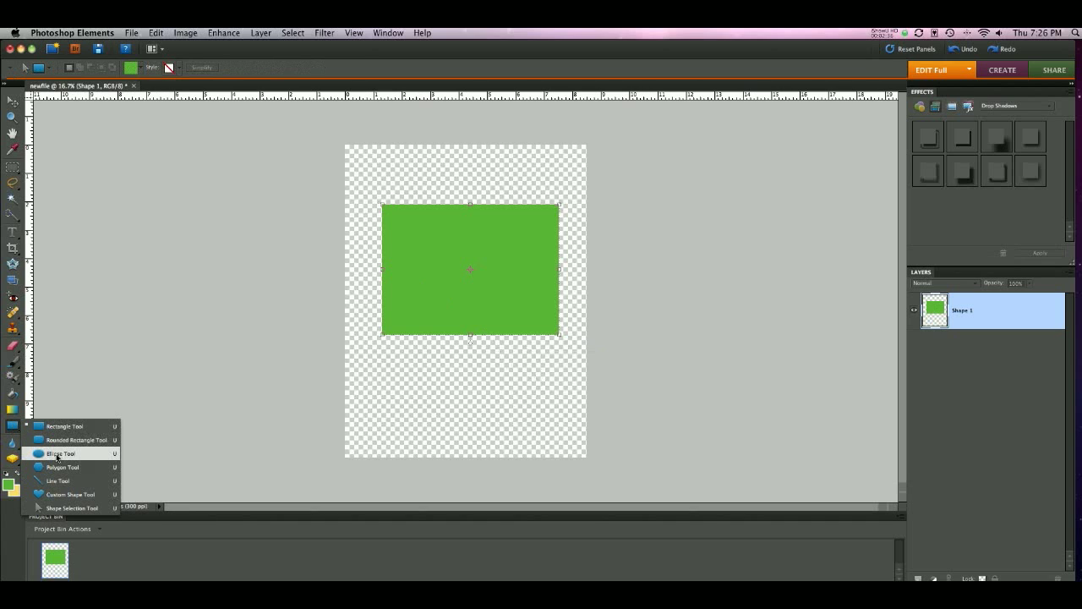
pyautogui.click(57, 455)
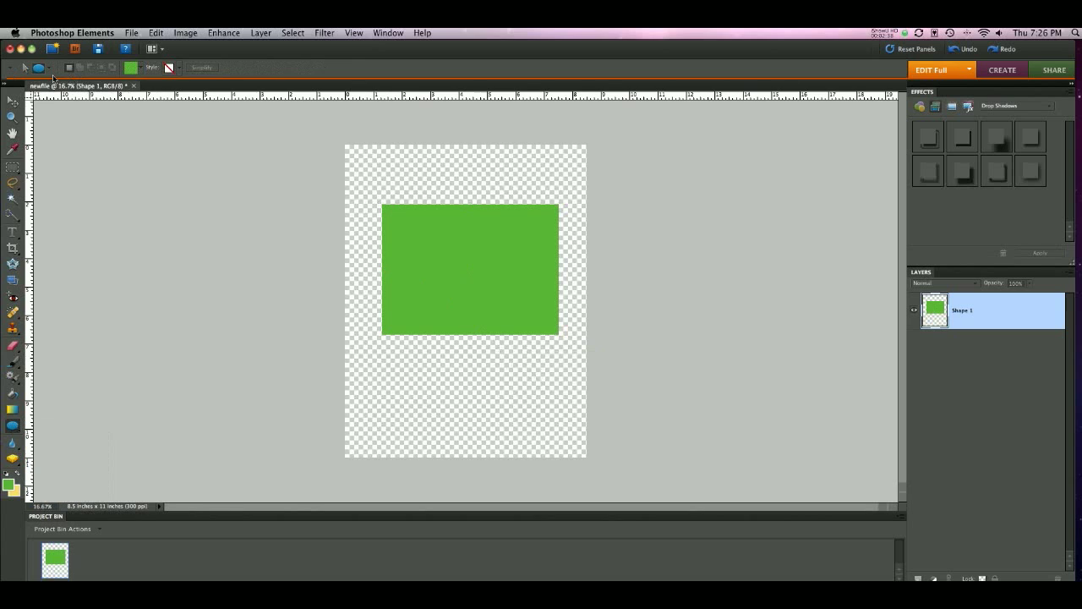
pyautogui.click(48, 71)
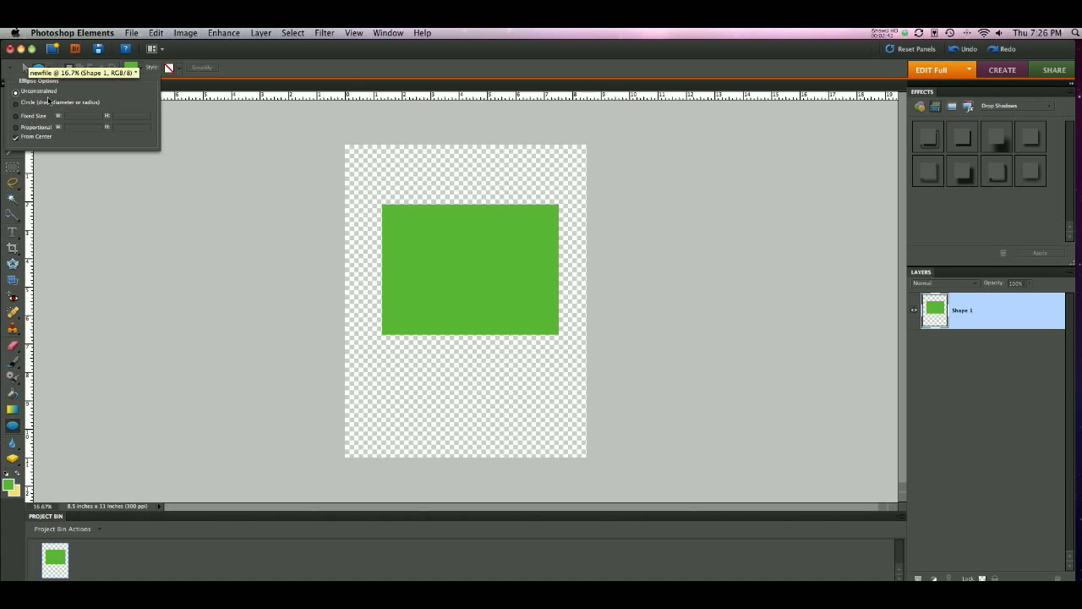
pyautogui.click(130, 68)
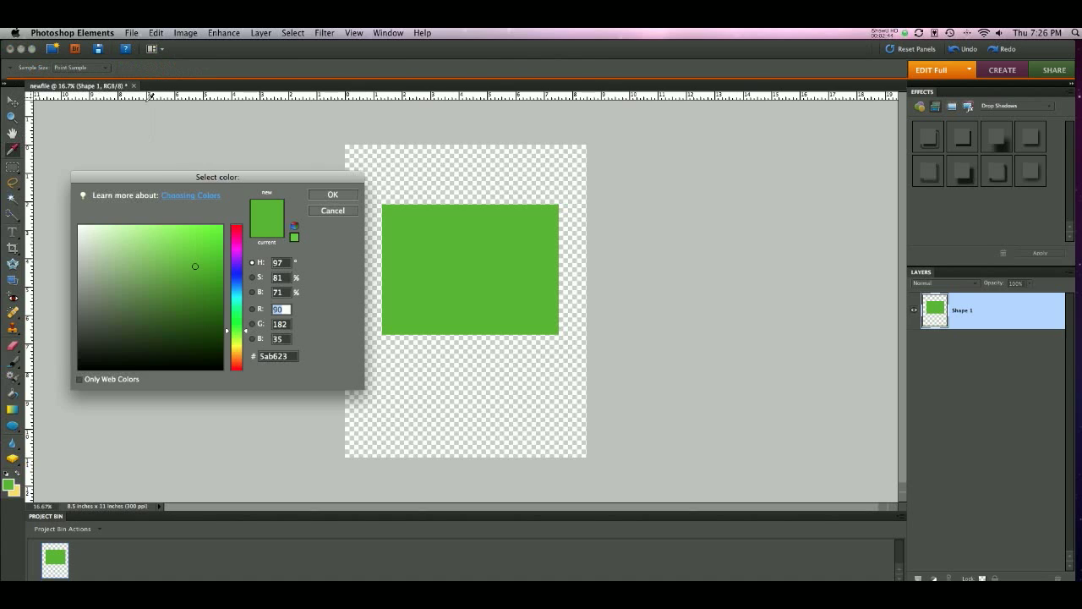
pyautogui.moveTo(246, 332); pyautogui.dragTo(245, 256)
pyautogui.click(194, 246)
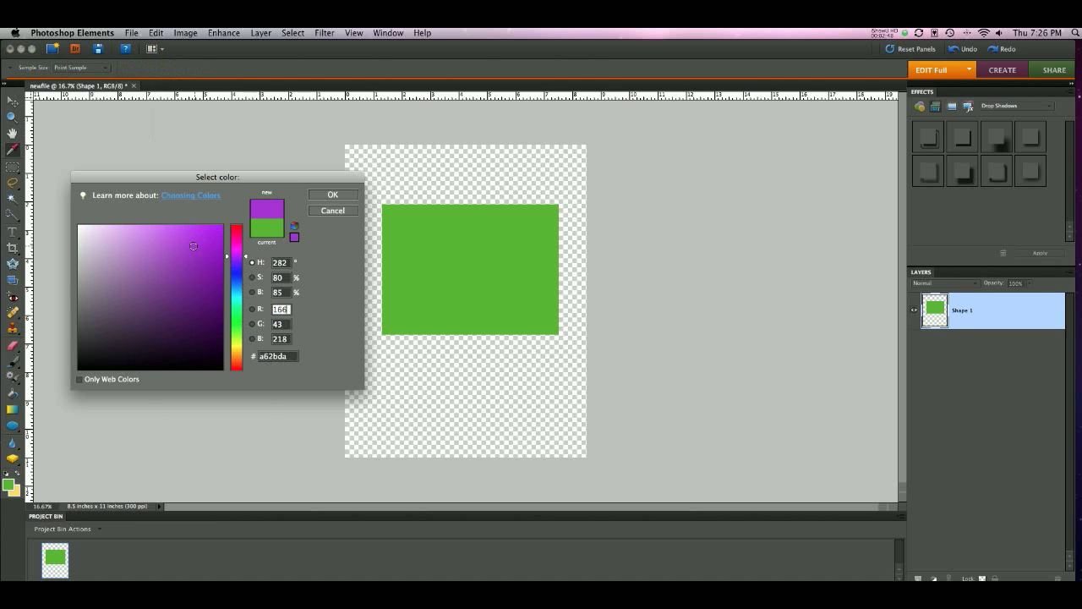
pyautogui.click(348, 194)
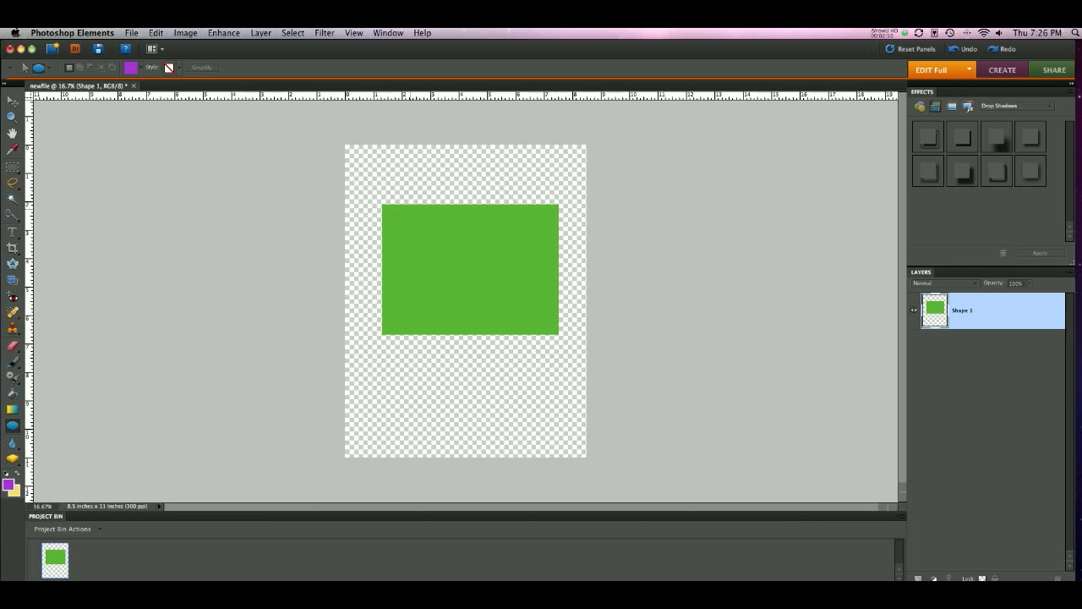
# Step: Draw a purple ellipse about 5.4 by 6.1 inches from its centre over the rectangle's upper-left corner and simplify it
pyautogui.moveTo(411, 222); pyautogui.dragTo(489, 317)
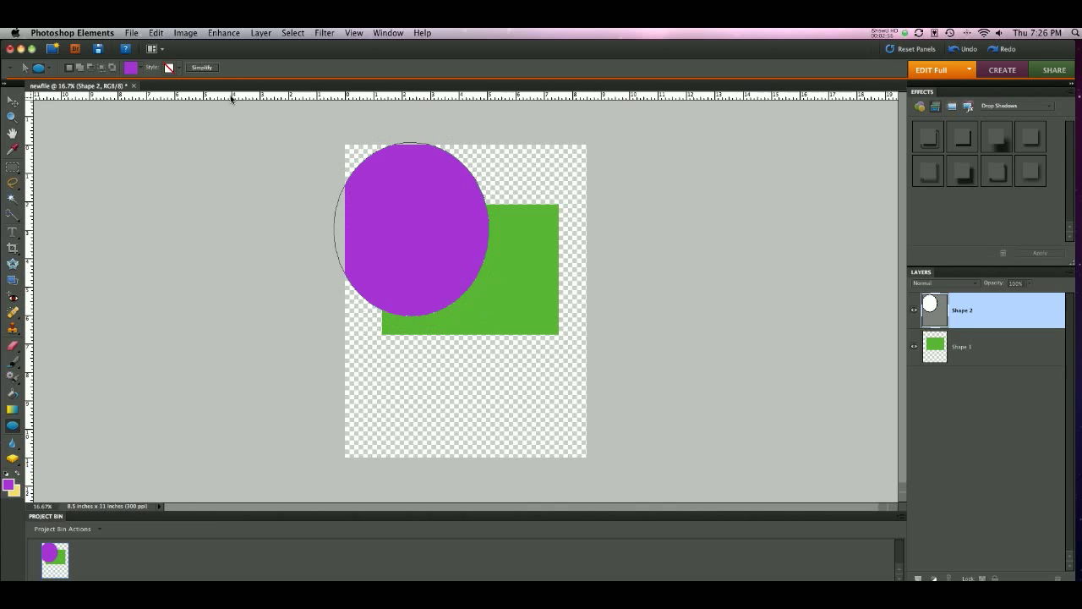
pyautogui.click(203, 68)
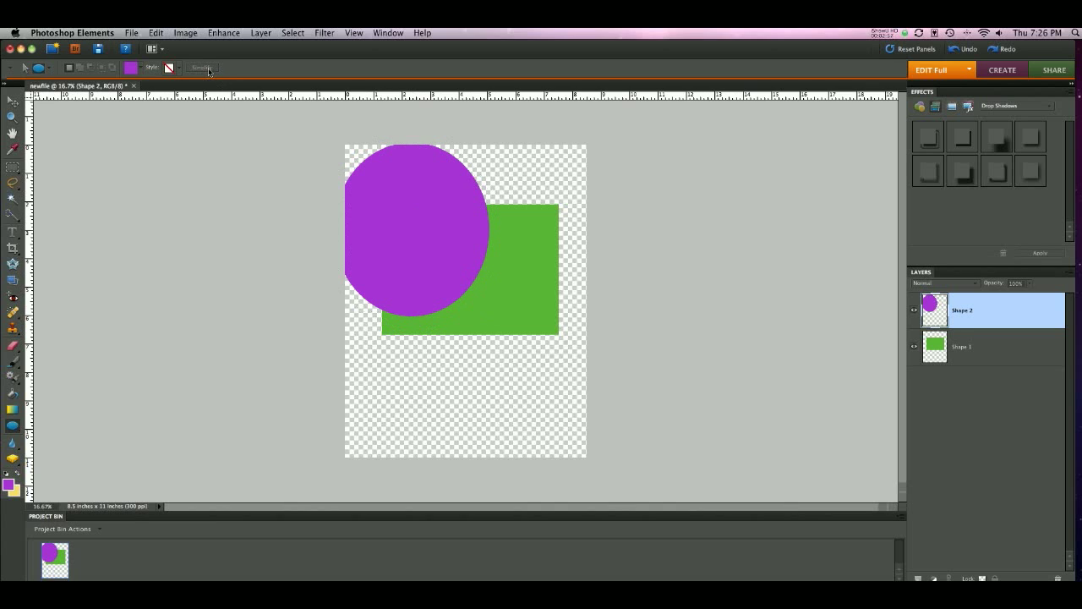
# Step: Move the purple ellipse down over the rectangle's lower-left part and place its layer beneath the Shape 1 layer
pyautogui.click(14, 103)
pyautogui.moveTo(391, 232); pyautogui.dragTo(427, 327)
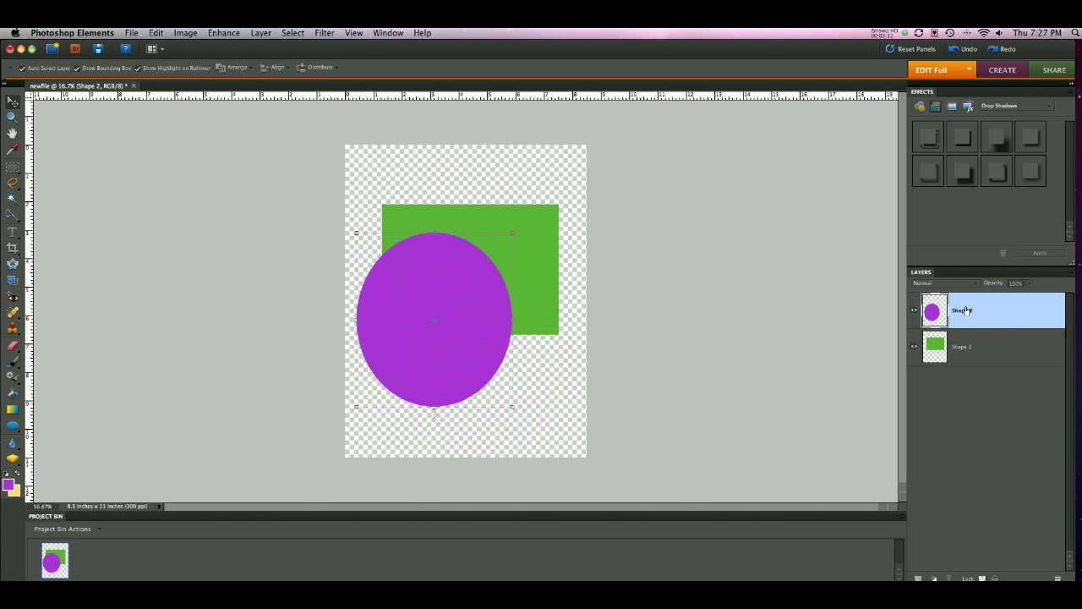
pyautogui.moveTo(966, 310); pyautogui.dragTo(968, 363)
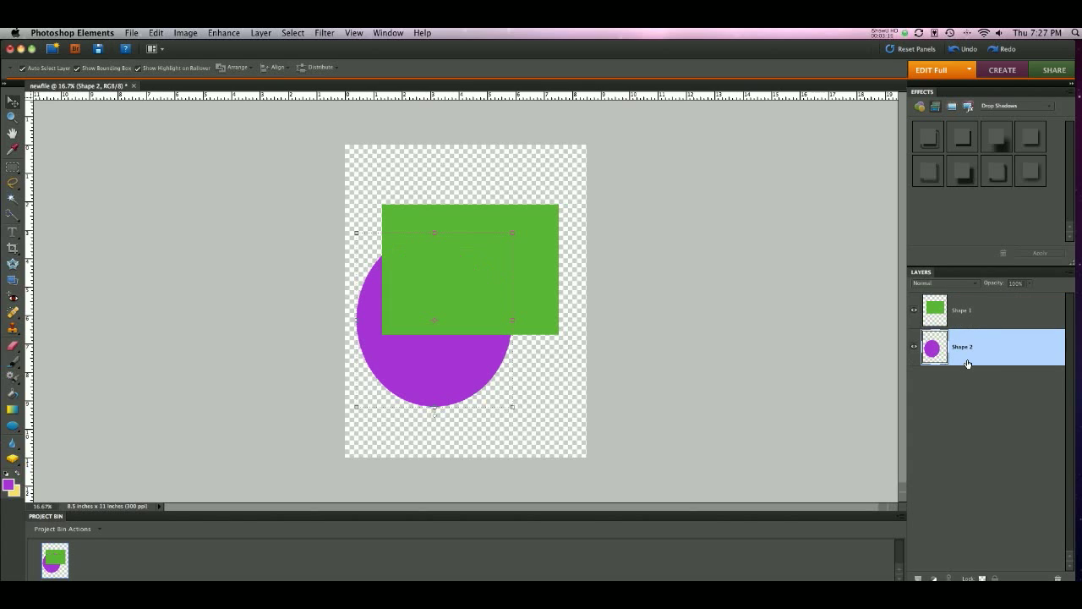
# Step: Bring the Shape 2 layer back above Shape 1 and shift the ellipse further down and to the right
pyautogui.moveTo(986, 353); pyautogui.dragTo(984, 300)
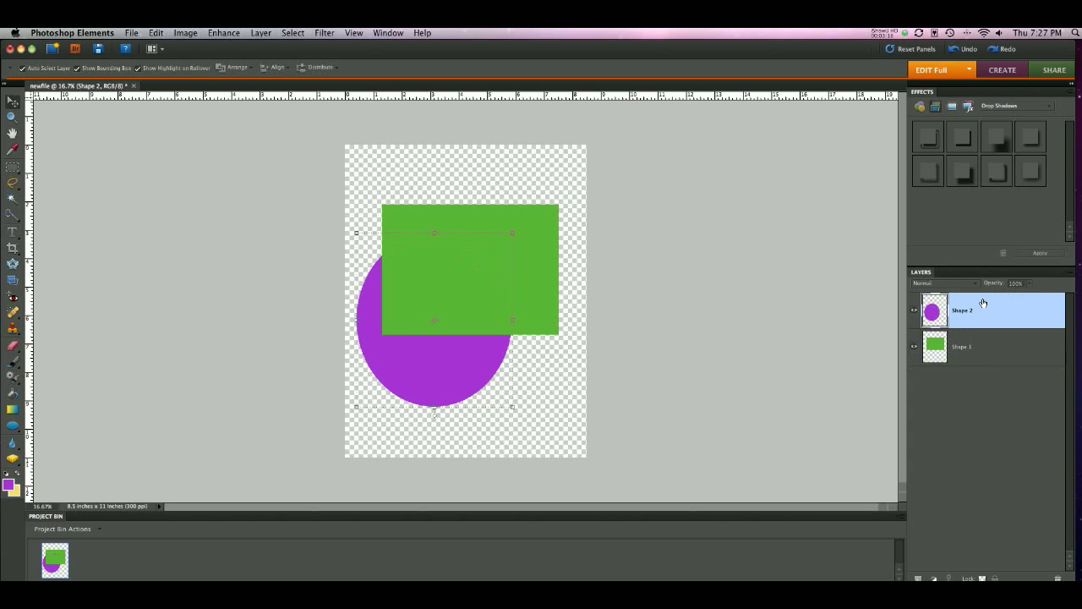
pyautogui.moveTo(438, 311); pyautogui.dragTo(455, 338)
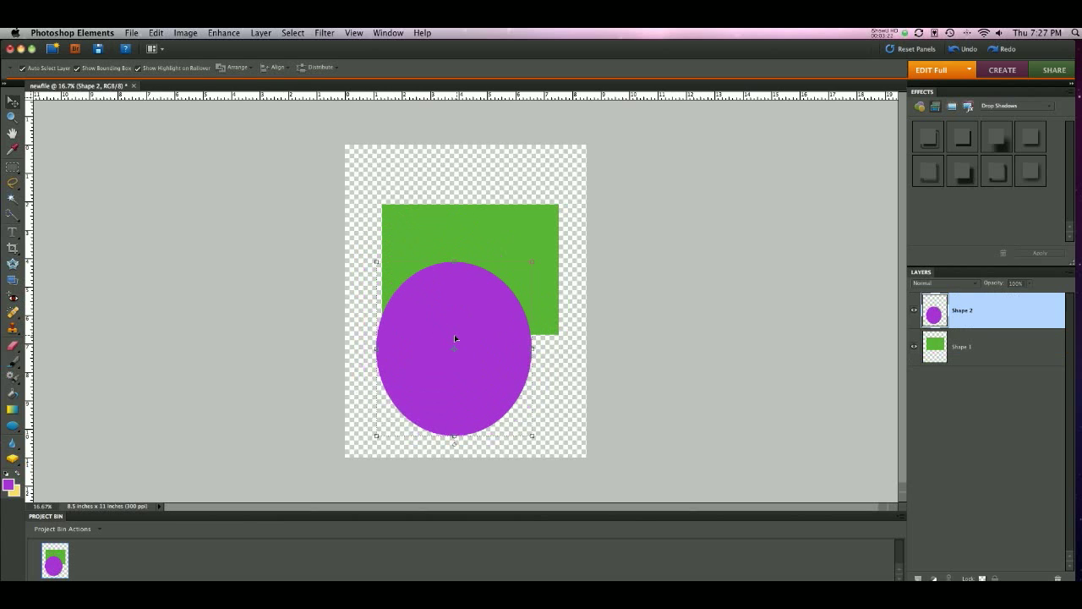